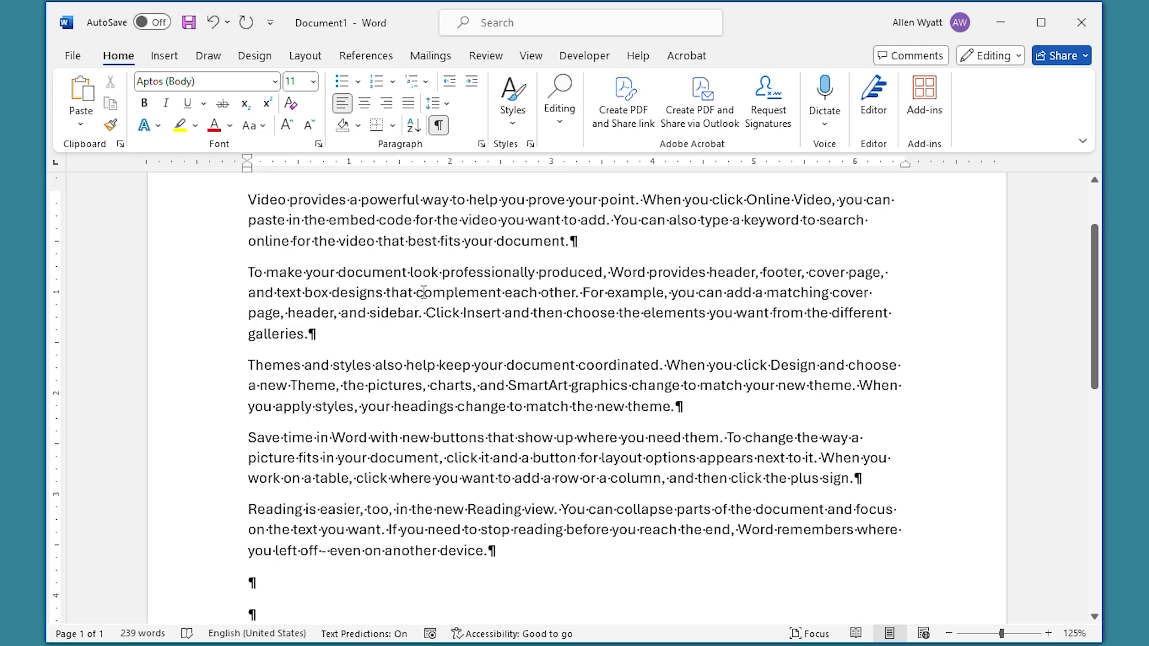
# Select the paragraph beginning "To make your document look professionally produced" with a triple-click
pyautogui.tripleClick(422, 292)
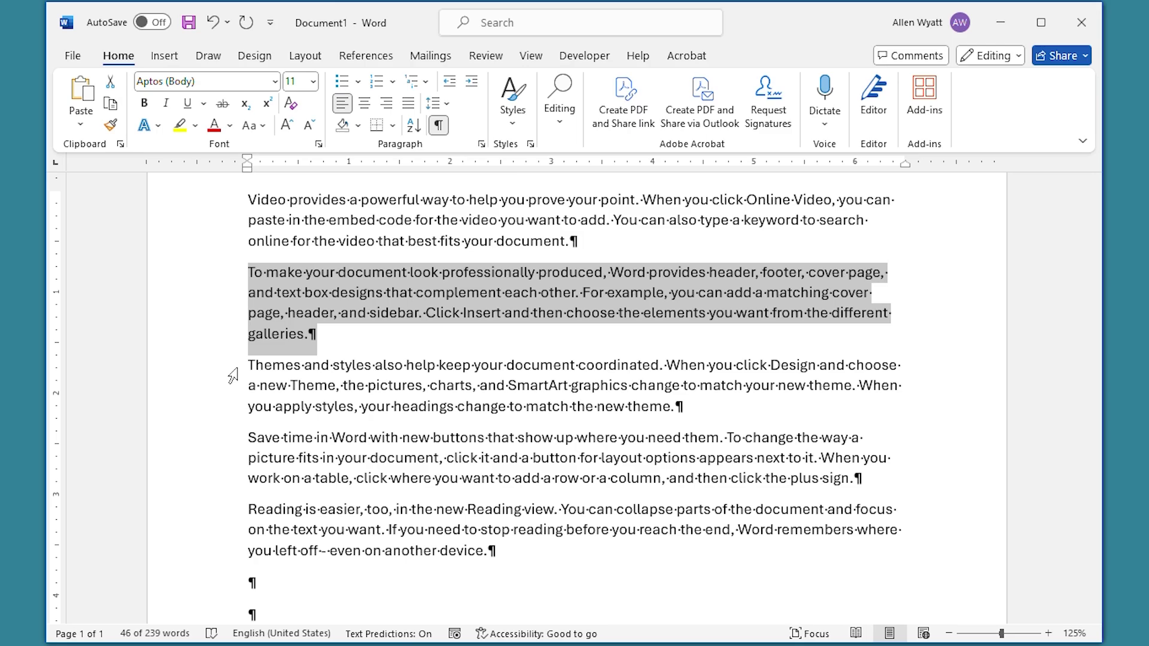
# Select the third paragraph, about themes and styles, from the left margin
pyautogui.doubleClick(232, 376)
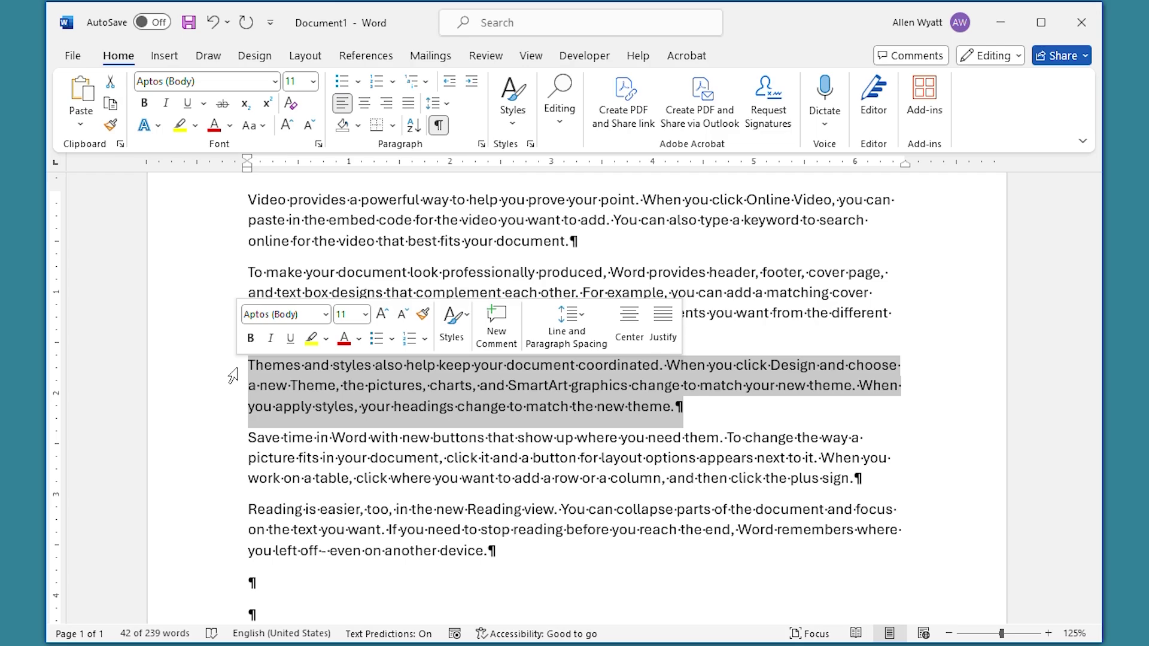
# Deselect and place the cursor at the start of the second paragraph with Ctrl+Up twice
pyautogui.hotkey('ctrl', 'Up')
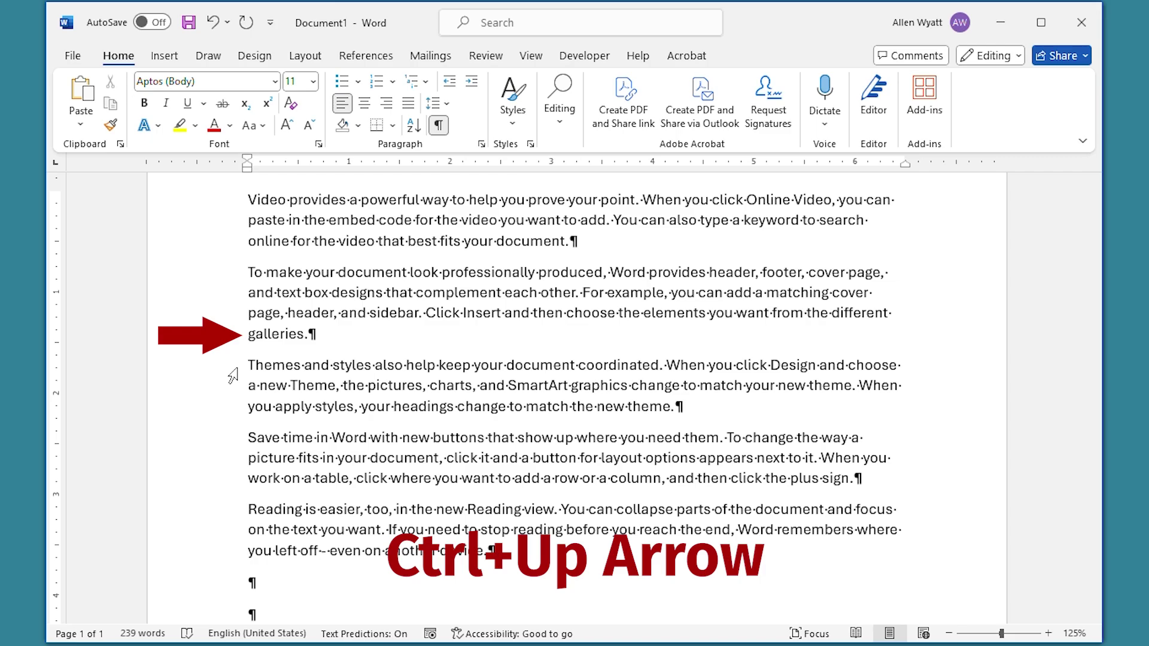
pyautogui.hotkey('ctrl', 'Up')
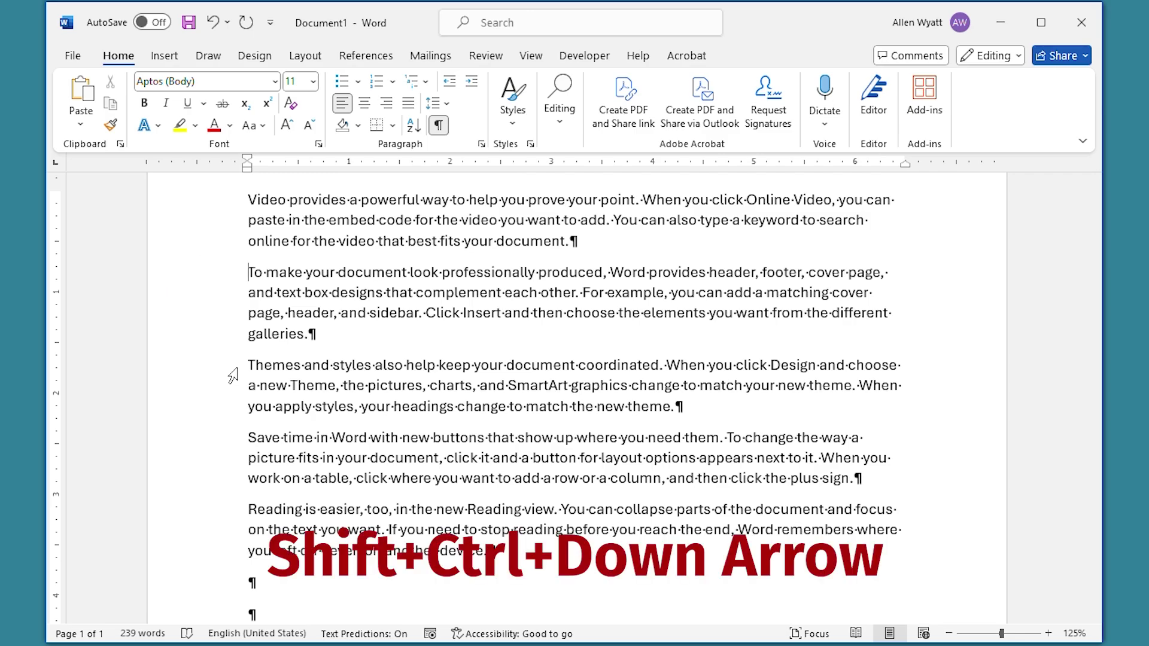
# Extend the selection through the second paragraph's end mark with Shift+Ctrl+Down
pyautogui.hotkey('ctrl', 'shift', 'Down')
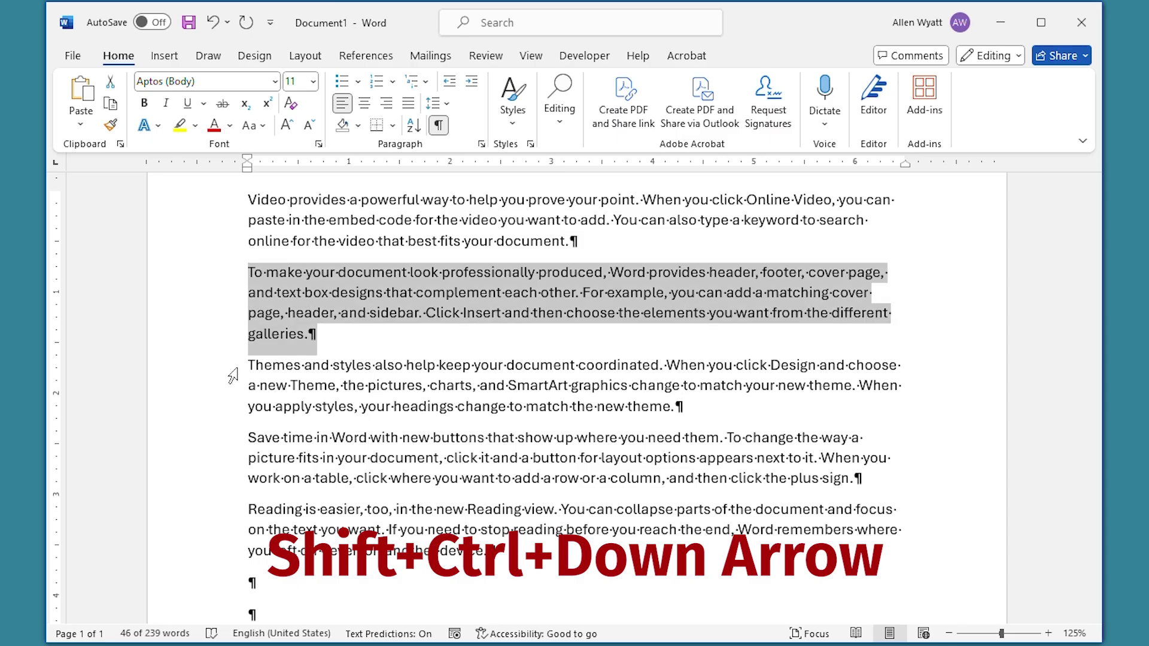